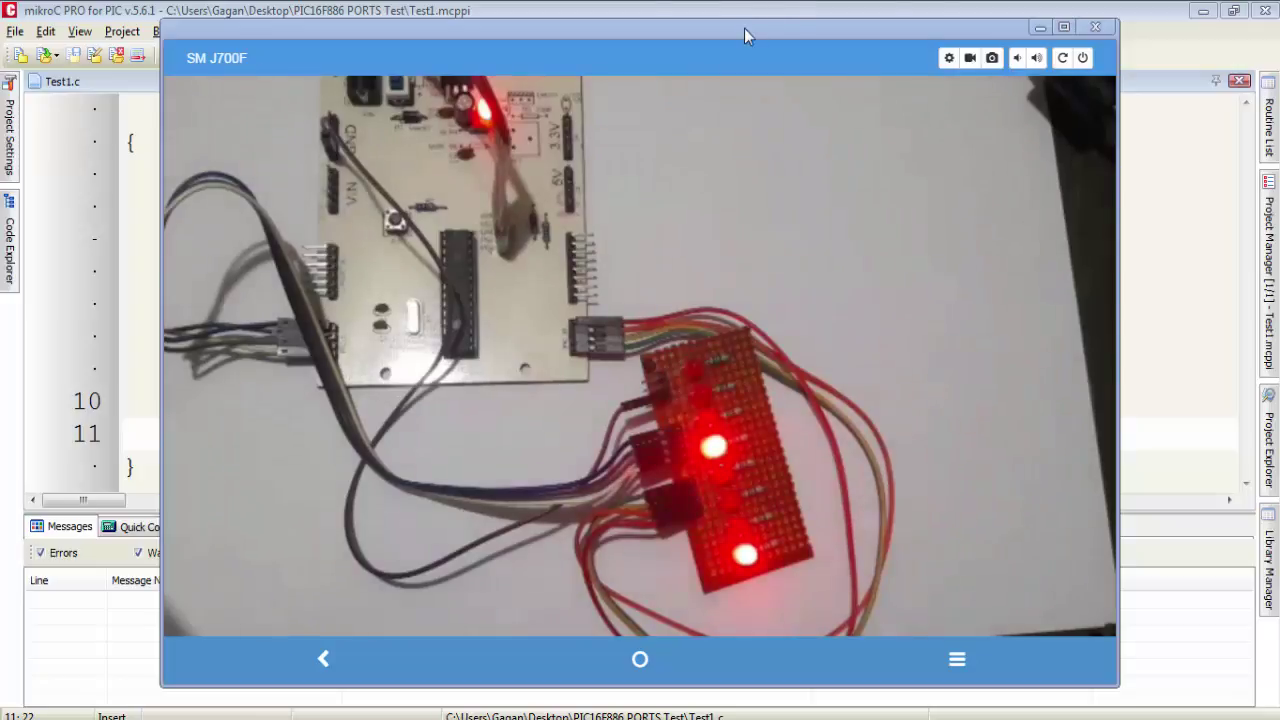
- Nudge the SM J700F camera mirror window, then minimize it to reveal the mikroC code
drag(744, 27, 746, 22)
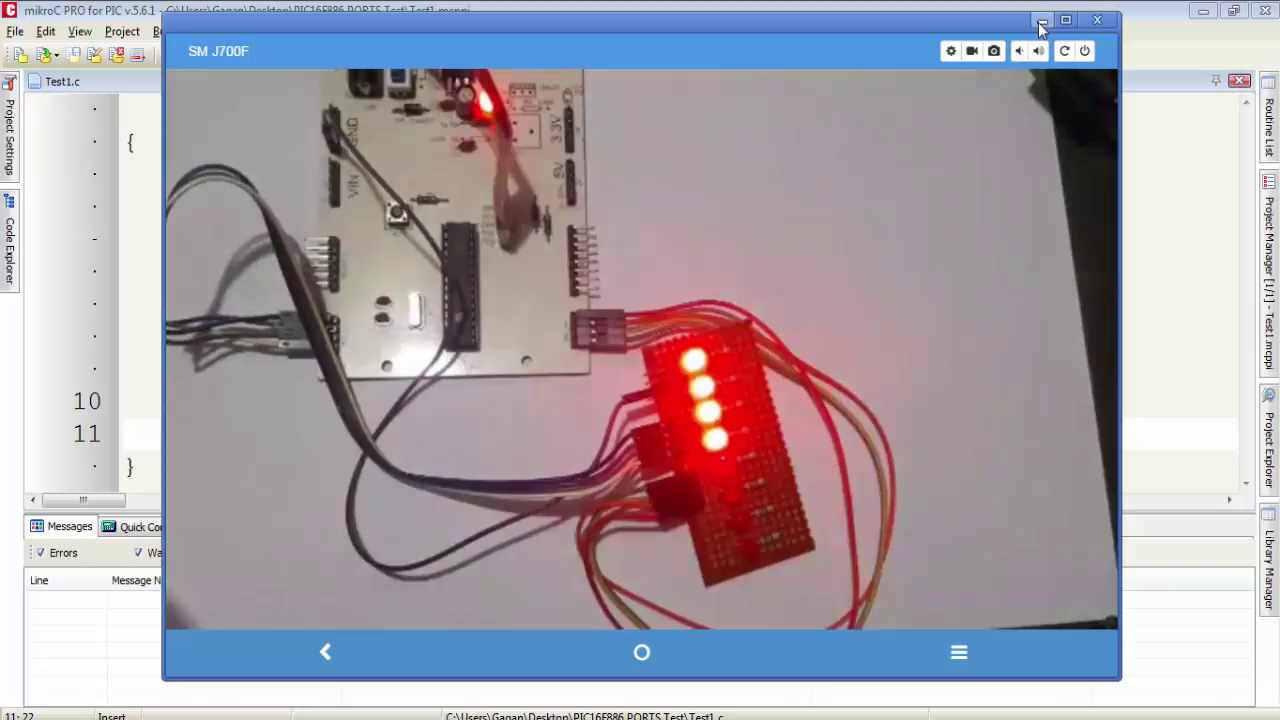
click(1040, 27)
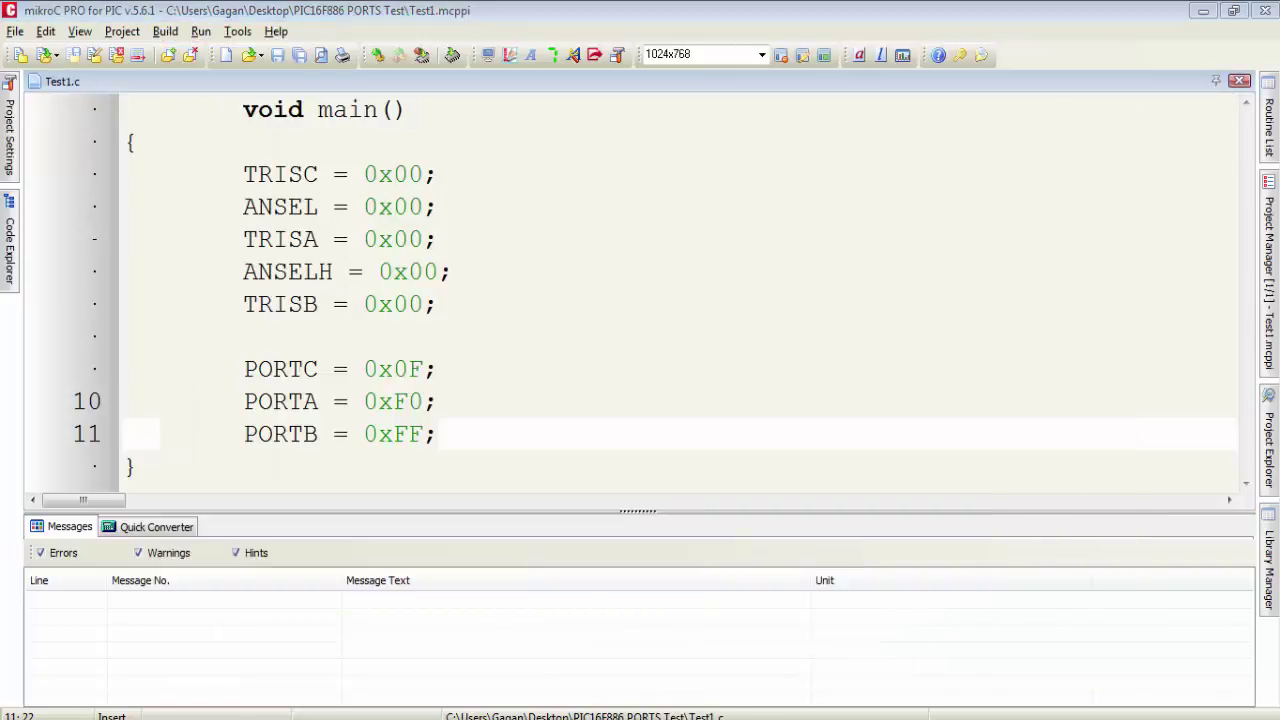
- Switch to the Notepad to-do notes and select the word ICSP
key(alt+Tab)
drag(290, 450, 351, 449)
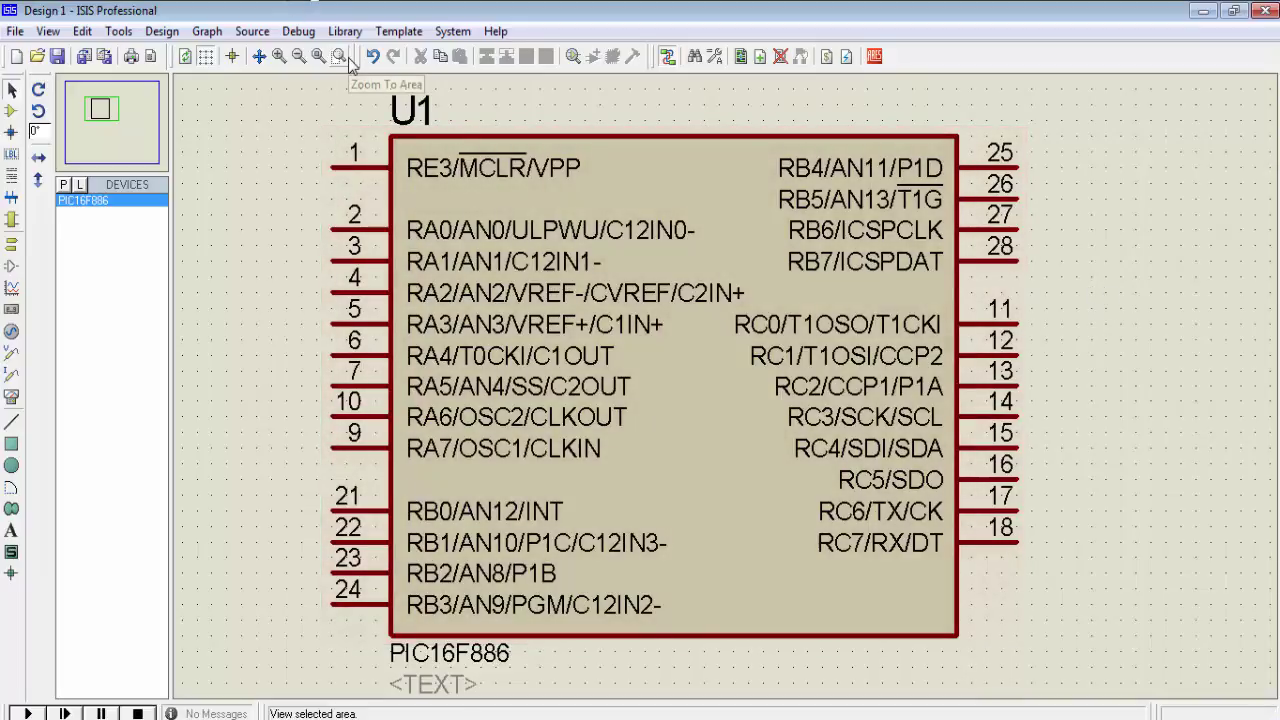
- Zoom into U1's RB4–RB7 pins, pan to its left-side pins, then bring the camera view forward
click(338, 56)
drag(763, 90, 1031, 290)
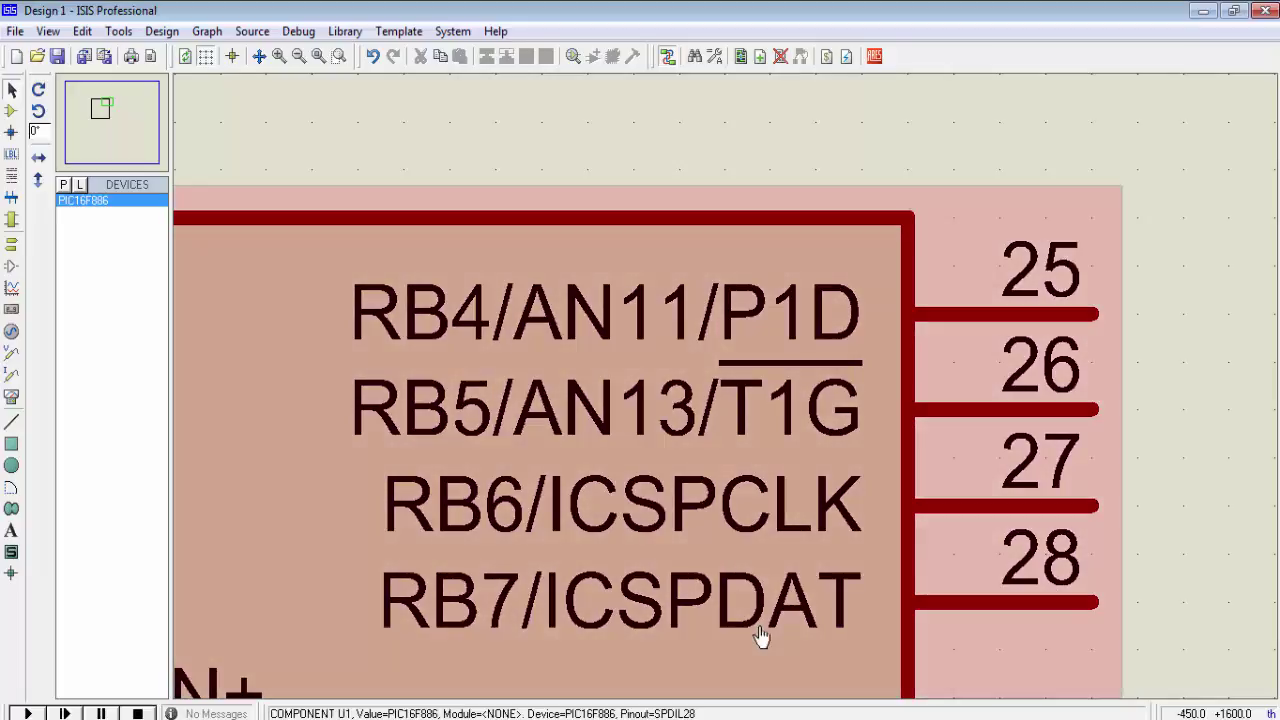
scroll(760, 636, down, 1)
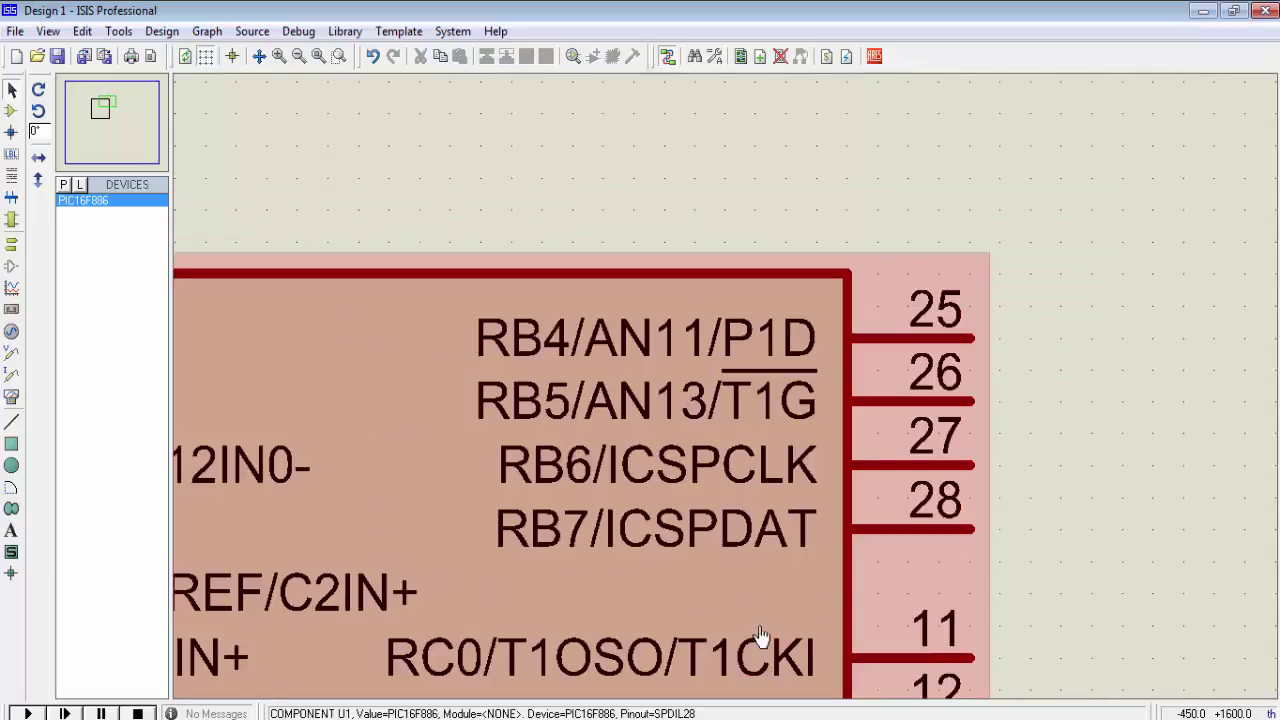
drag(246, 218, 168, 218)
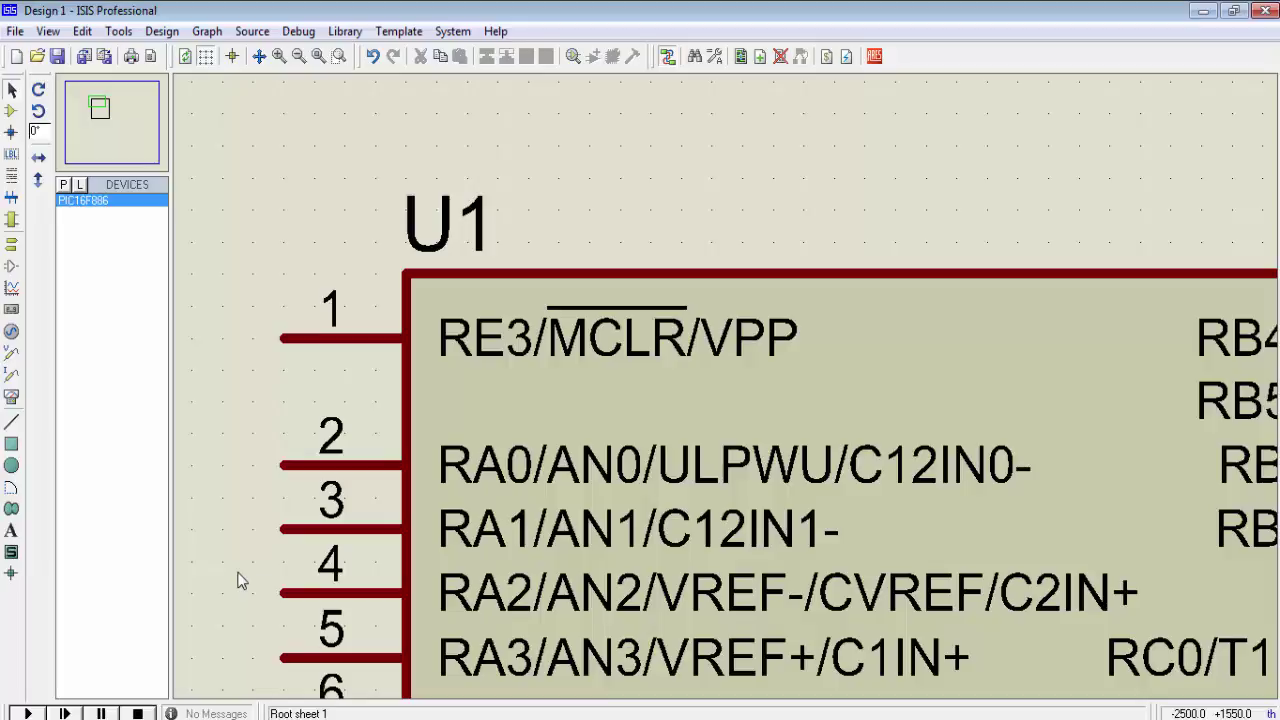
key(alt+Tab)
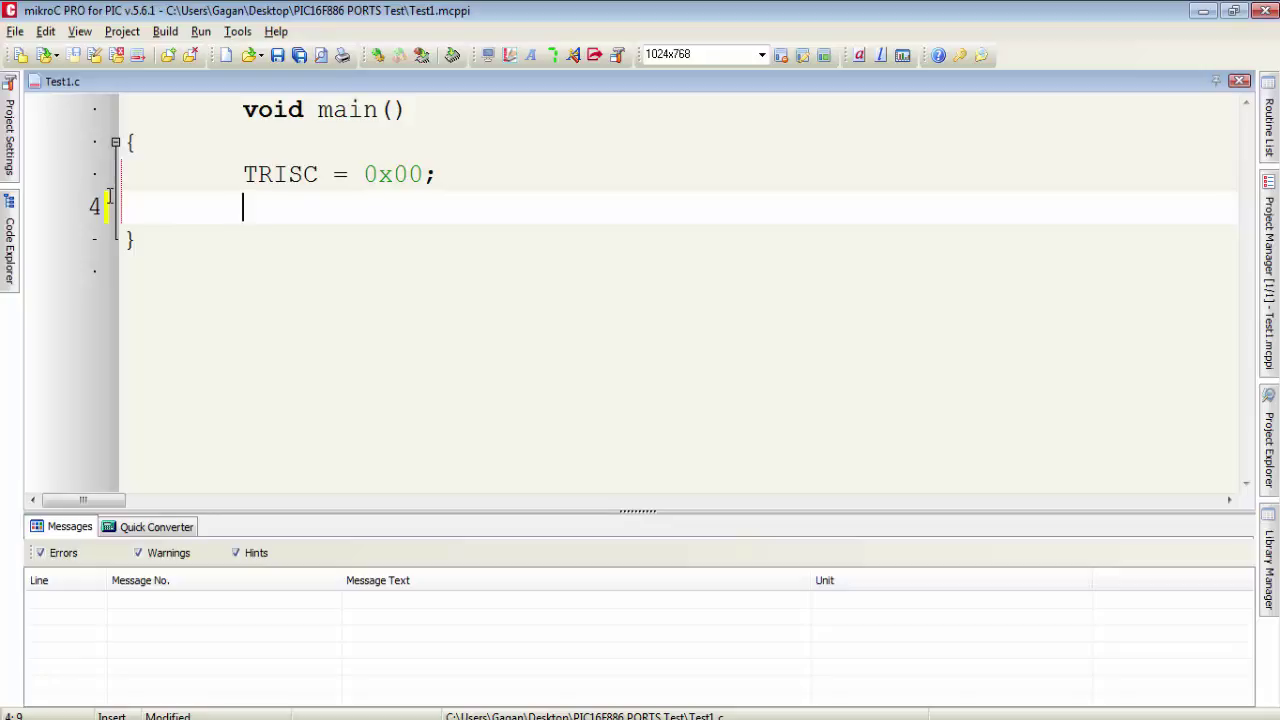
- Add PORTC = 0x0F; after TRISC in main() and build the project (7 ROM words)
text(PRT)
key(BackSpace)
key(BackSpace)
text(ORTC = )
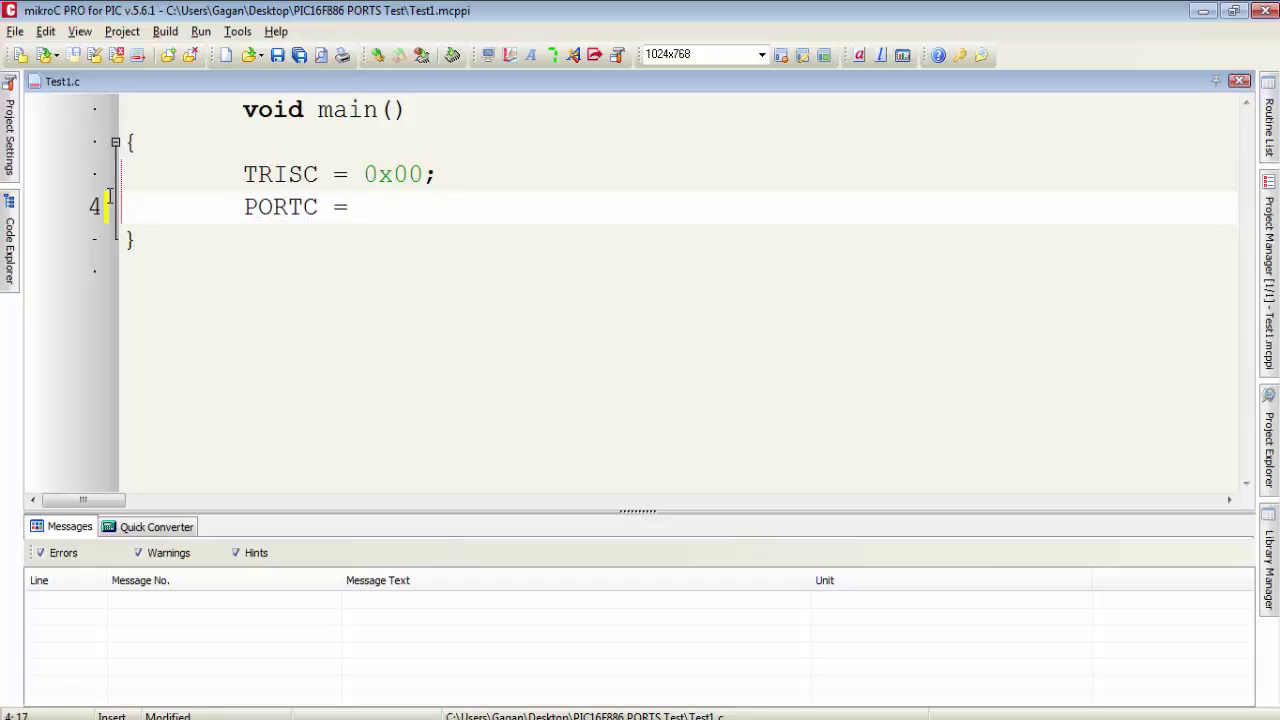
text(0x0F;)
click(168, 36)
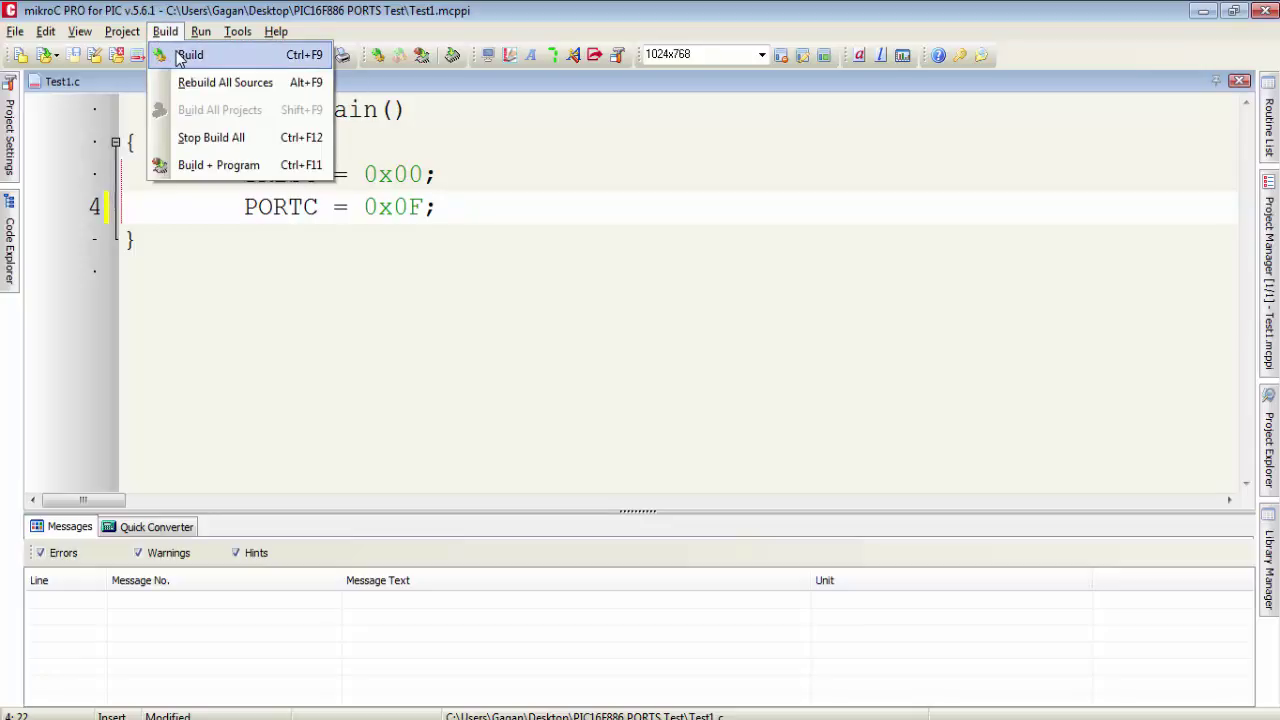
click(181, 57)
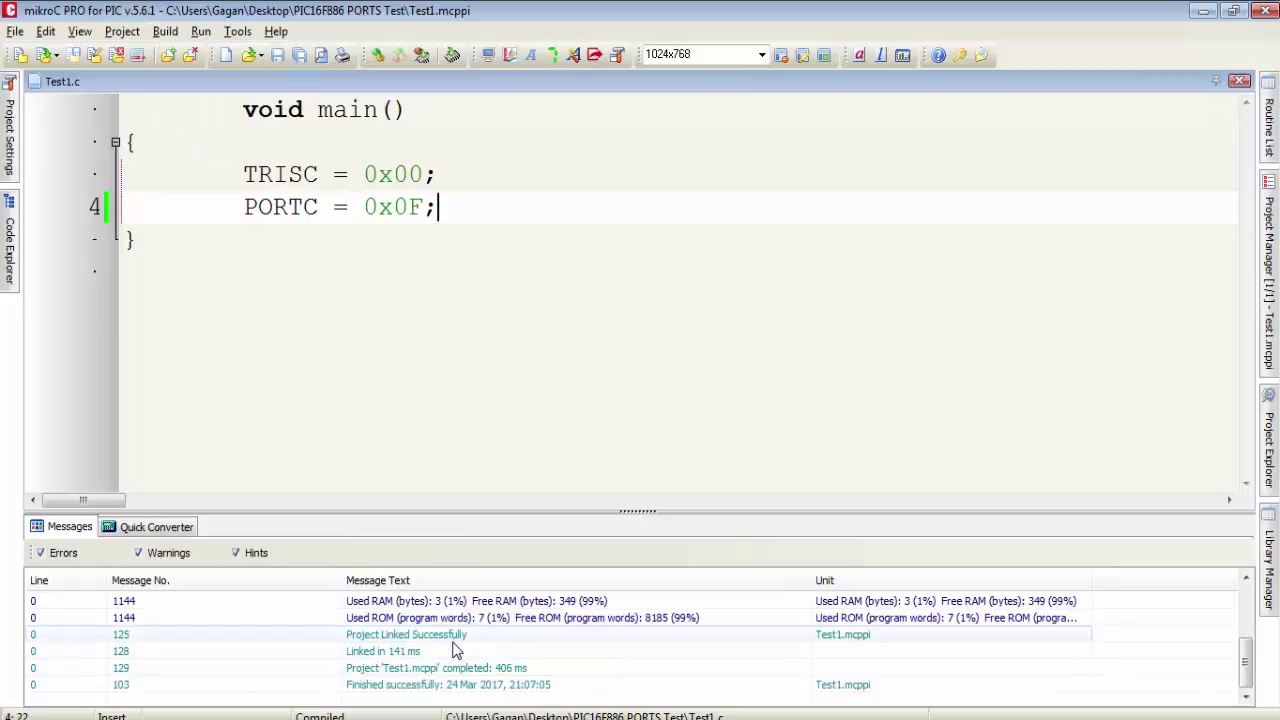
- Show the whole PIC16F886 schematic in ISIS and run the simulation, which fails to open Test1.hex
click(240, 718)
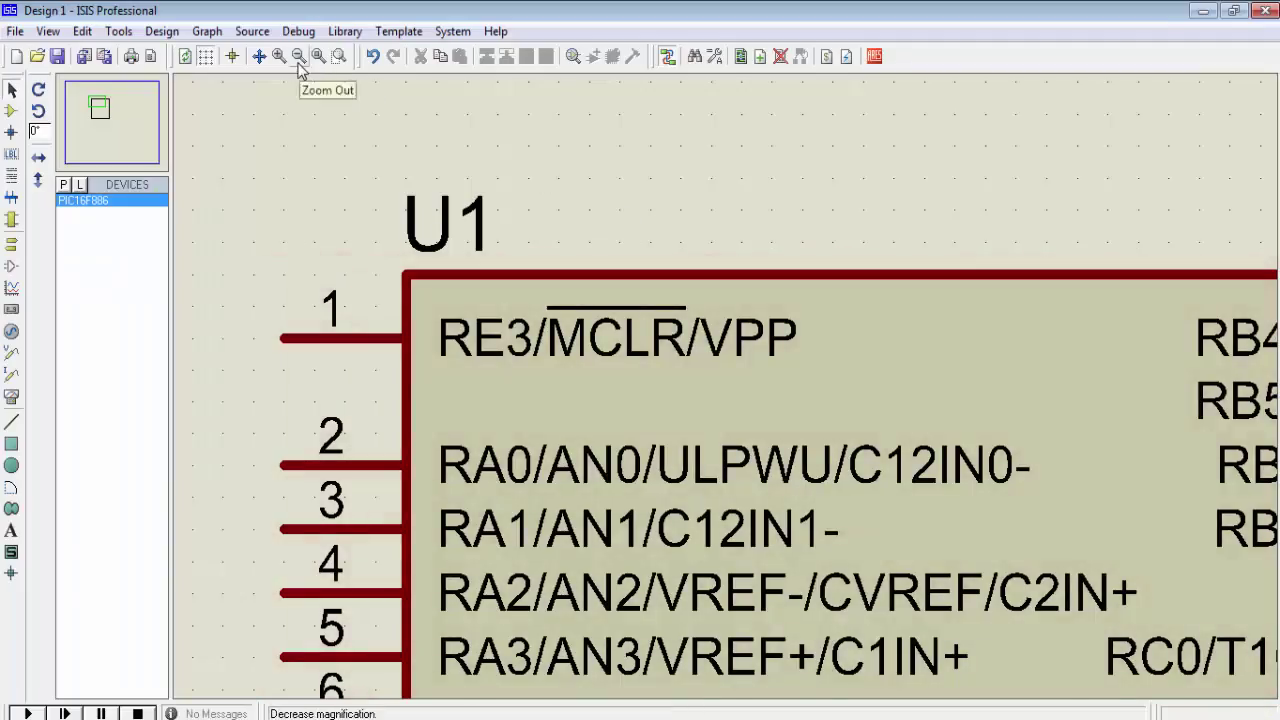
click(298, 58)
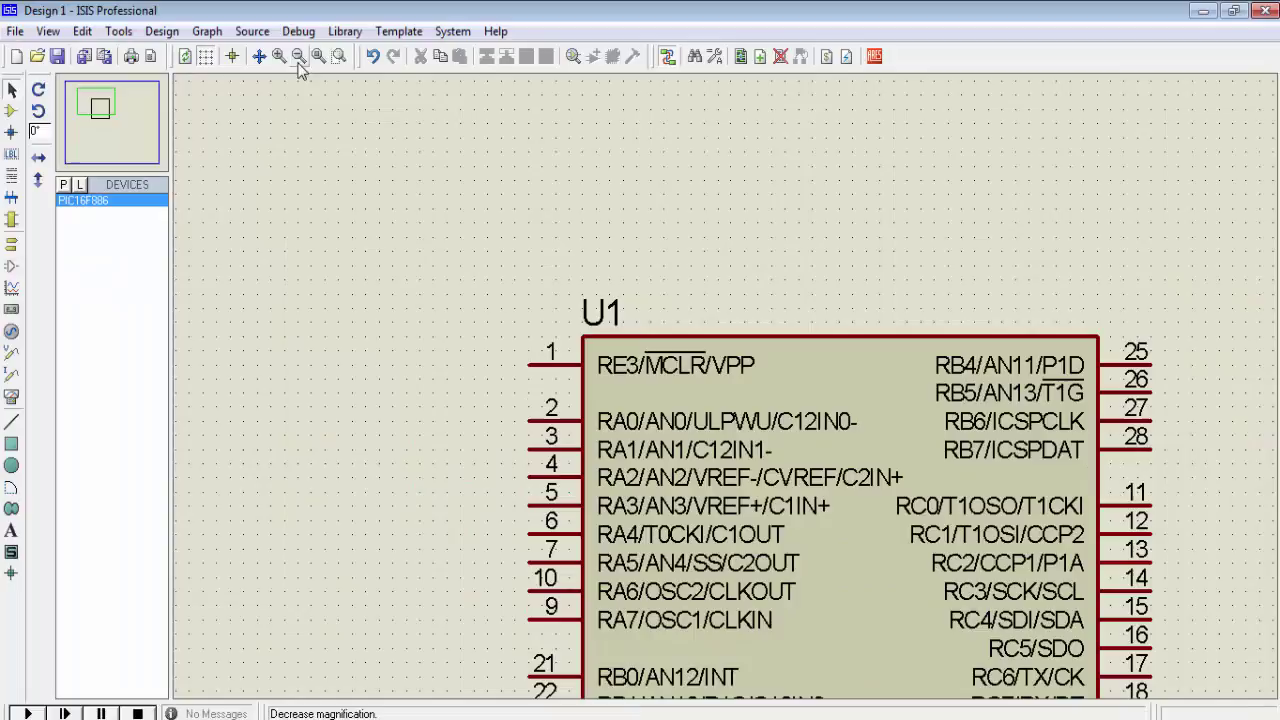
drag(1246, 605, 1262, 628)
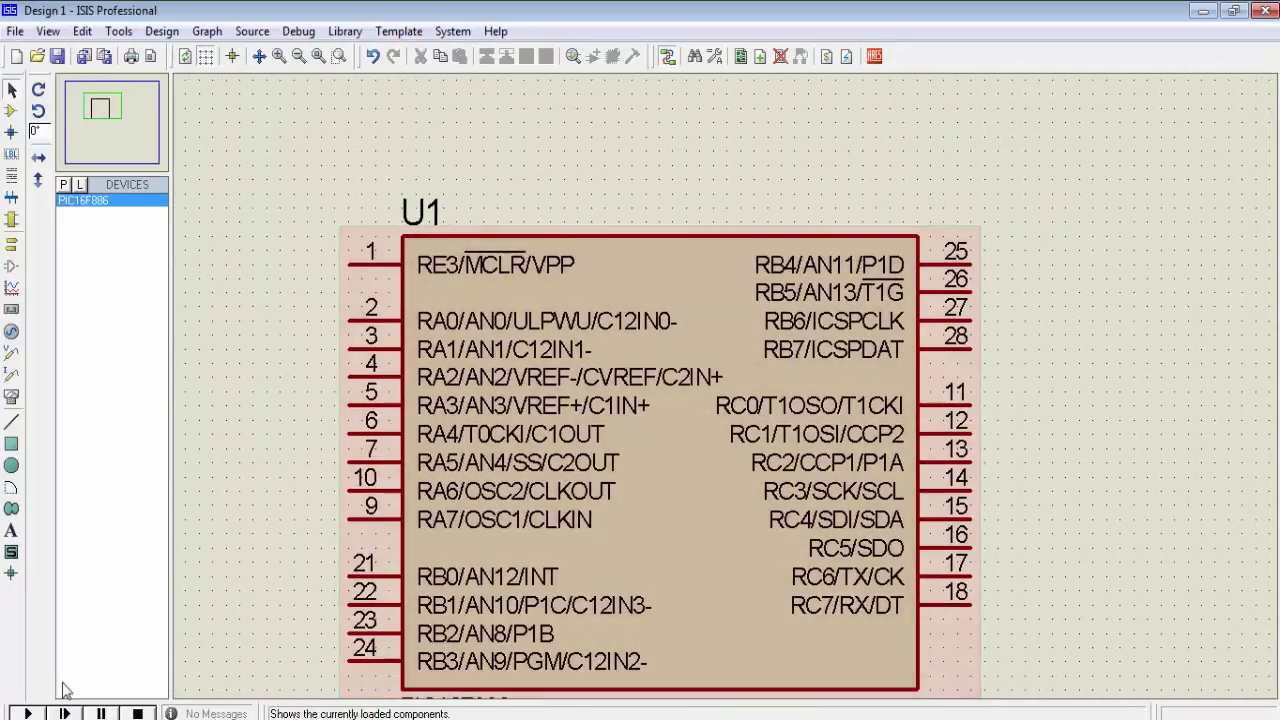
click(36, 712)
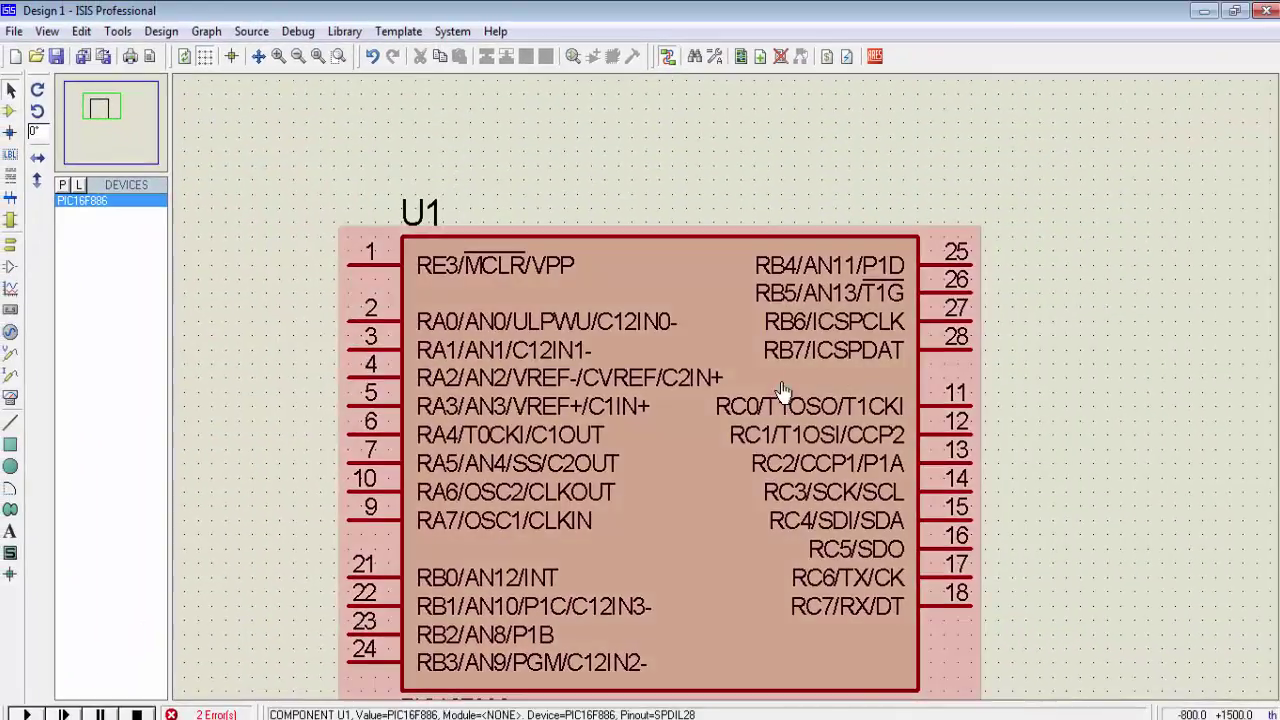
- Set U1's program file to Test1.hex in its component properties
key(ctrl+e)
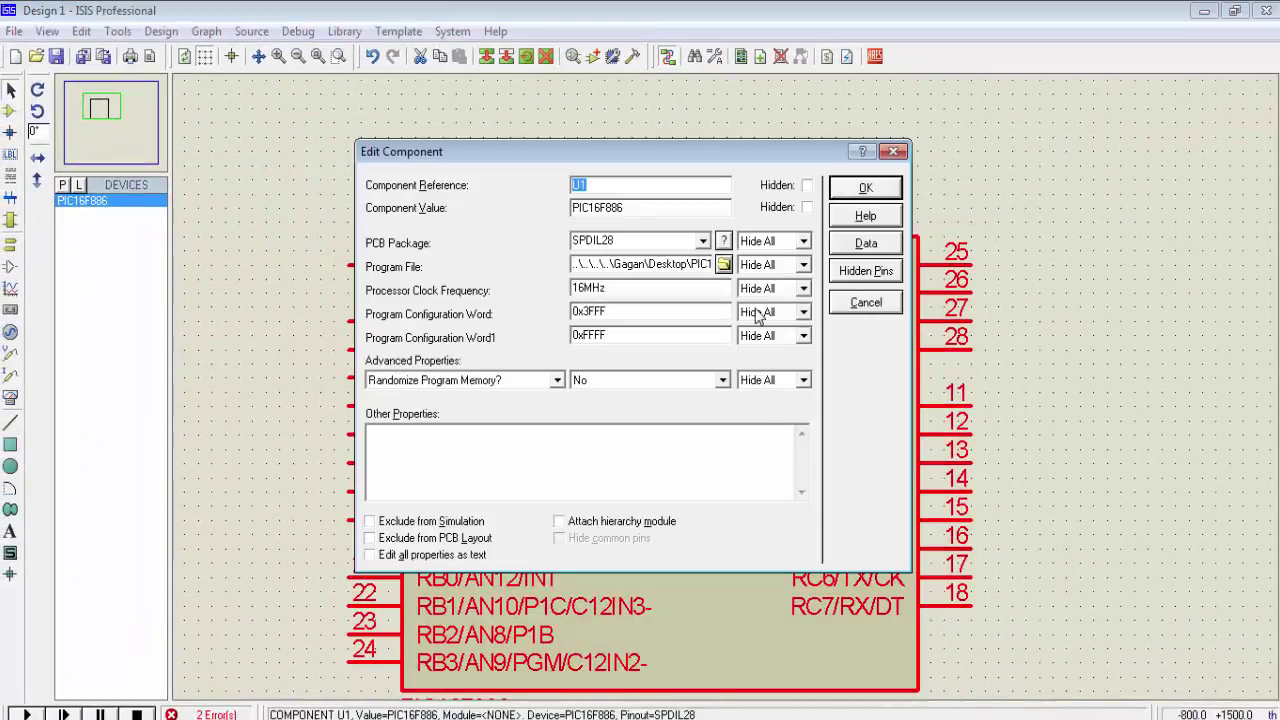
click(725, 268)
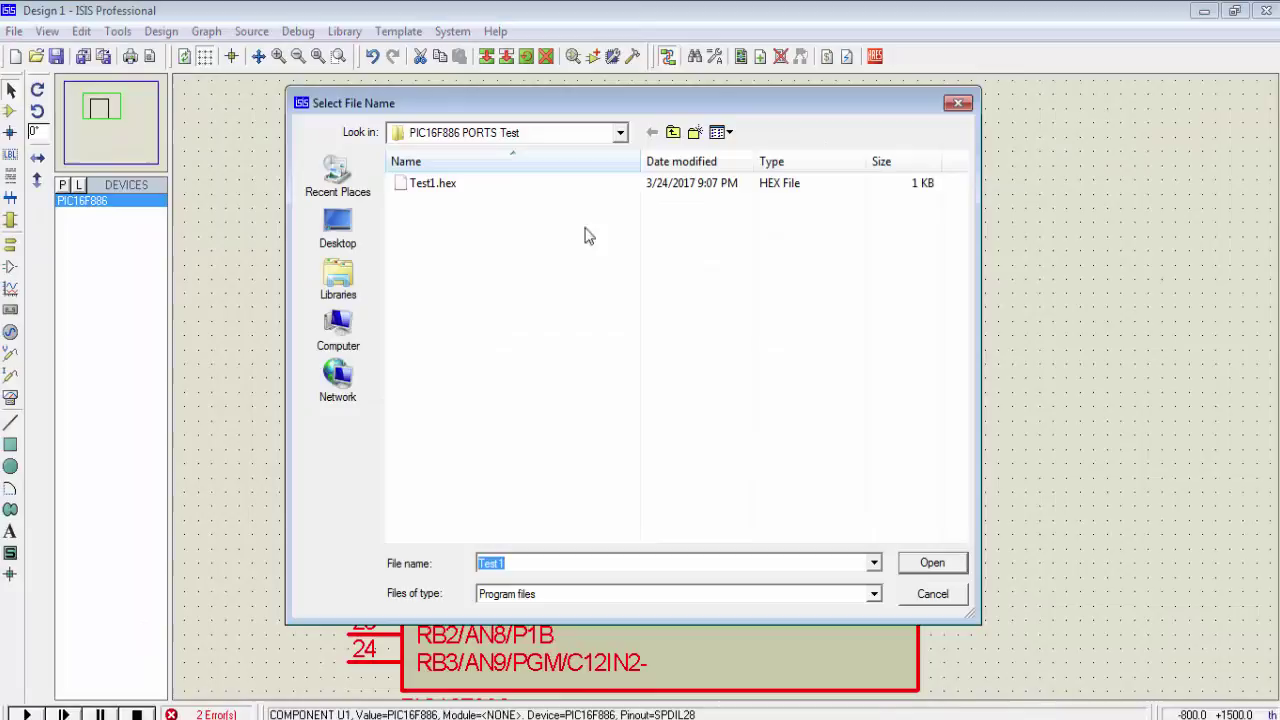
double_click(472, 193)
click(843, 196)
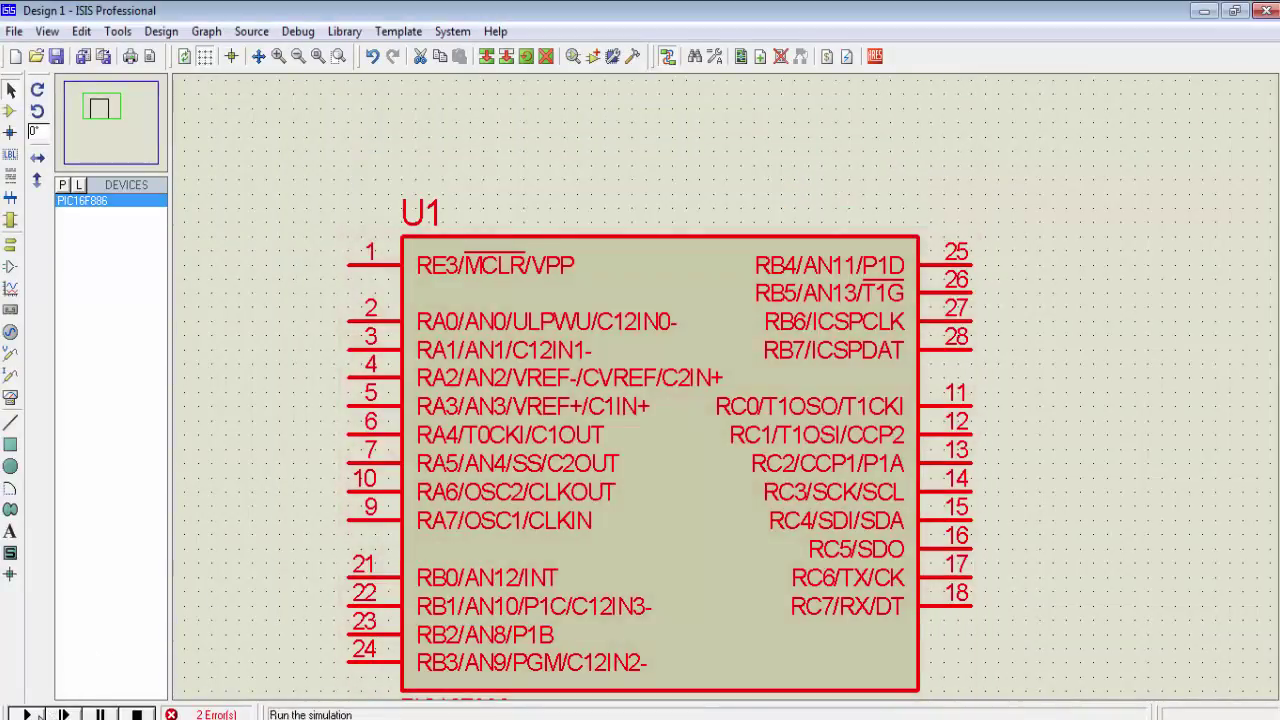
- Run the simulation with RC0–RC3 high, move the camera view aside, and bring up PICkit 2
click(27, 714)
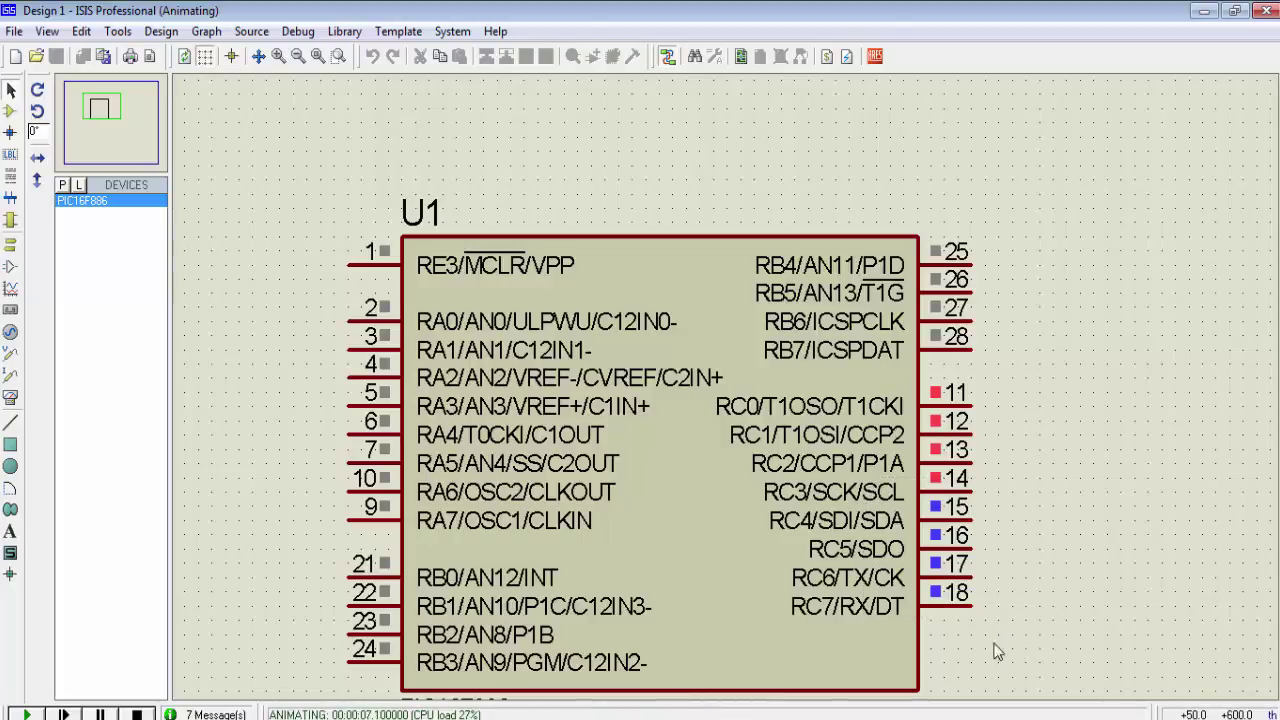
key(alt+Tab)
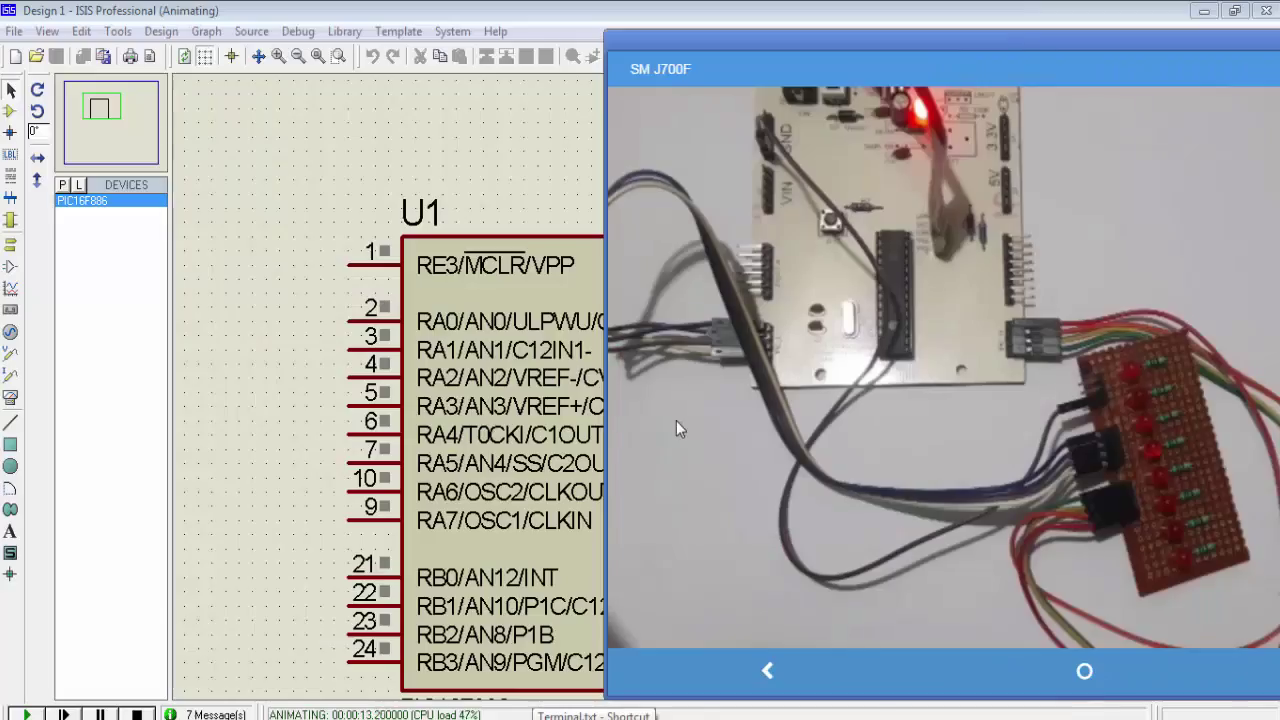
drag(560, 50, 1002, 68)
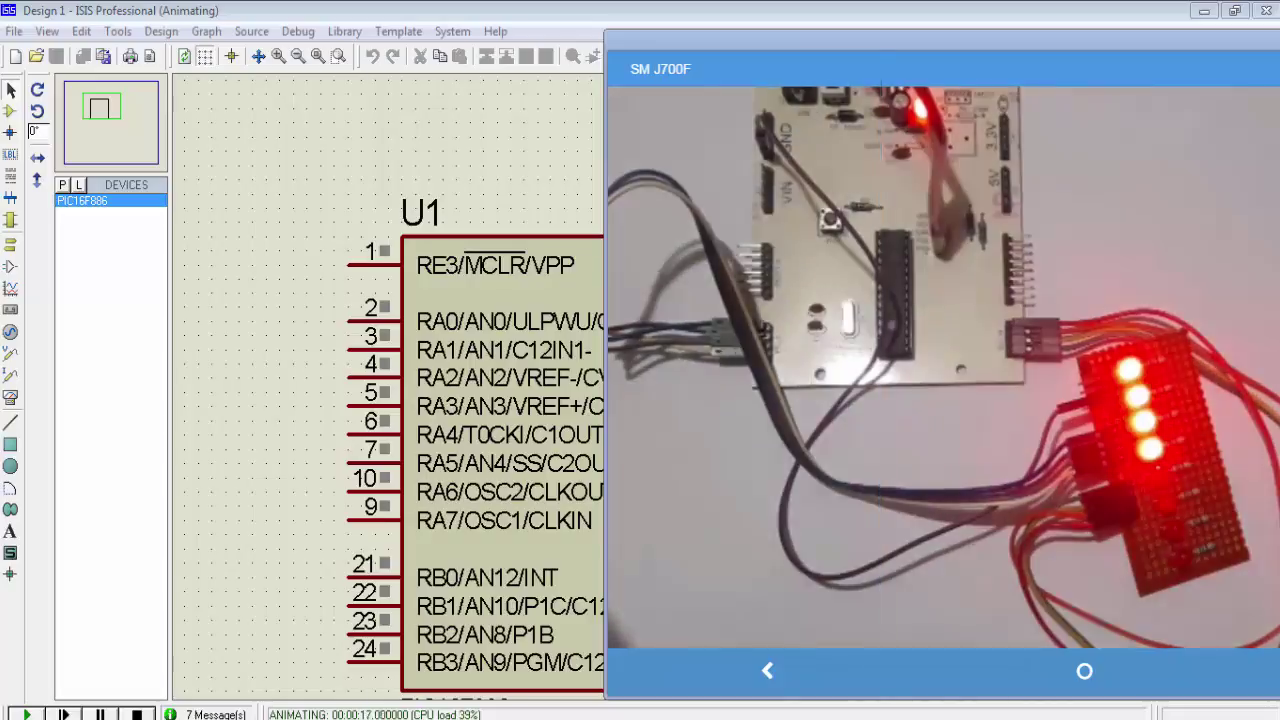
key(alt+Tab)
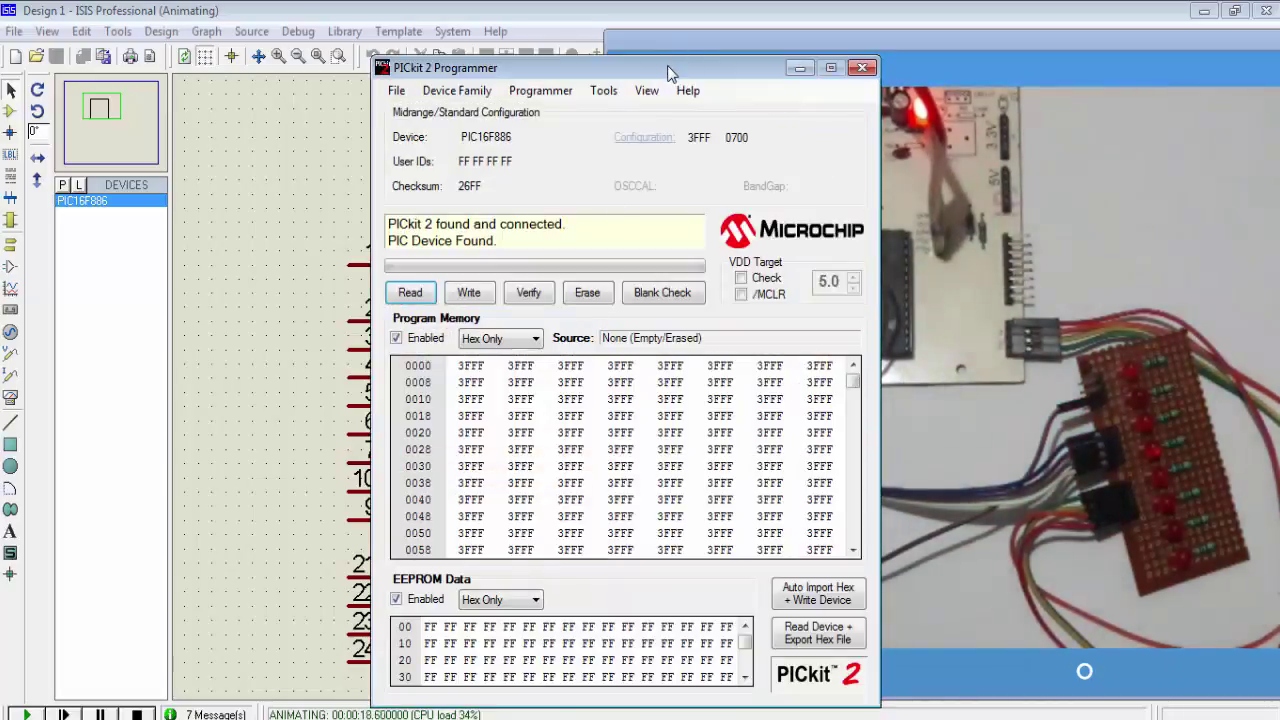
- Move the PICkit 2 window aside and erase the PIC16F886, leaving program memory blank at 3FFF
drag(660, 67, 384, 39)
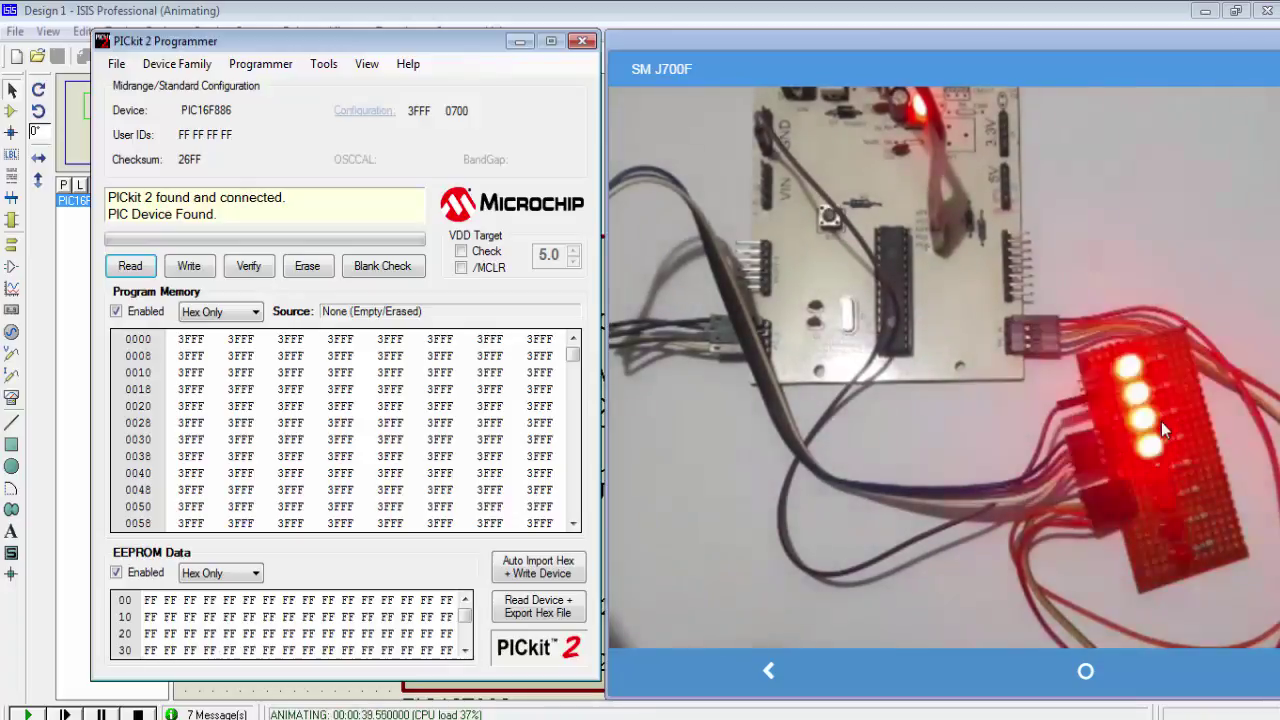
click(307, 268)
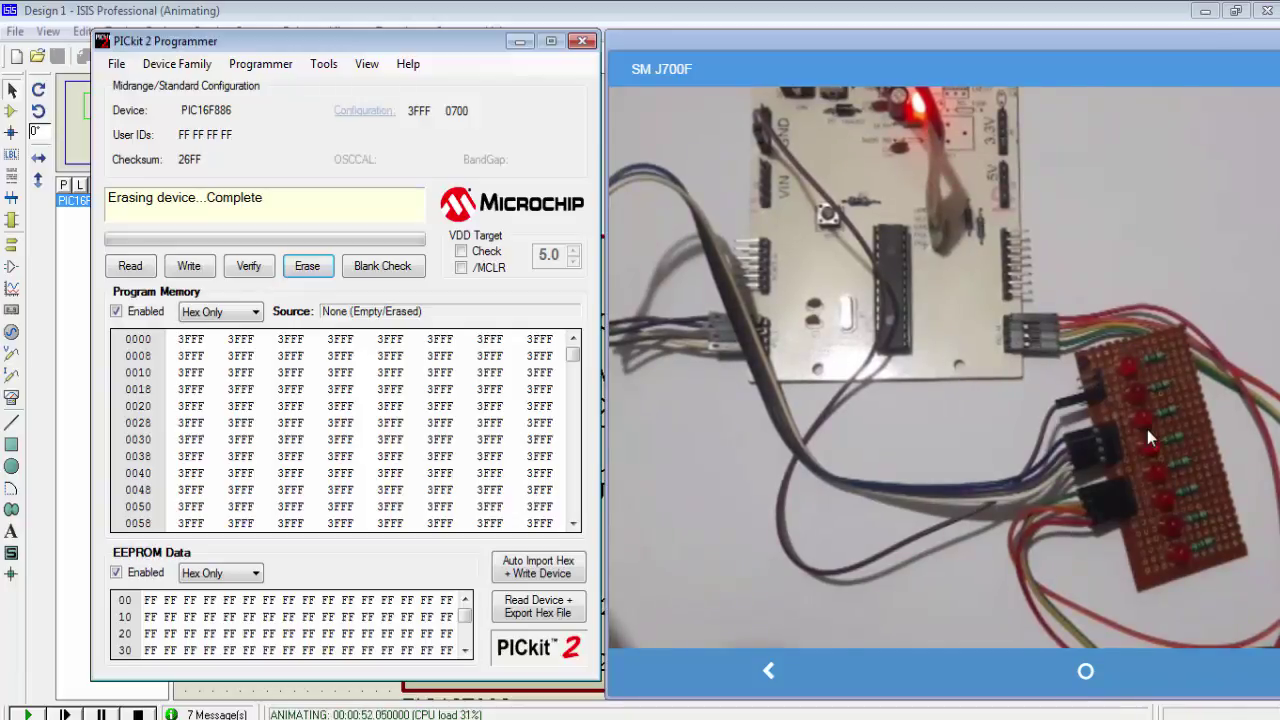
drag(305, 50, 373, 60)
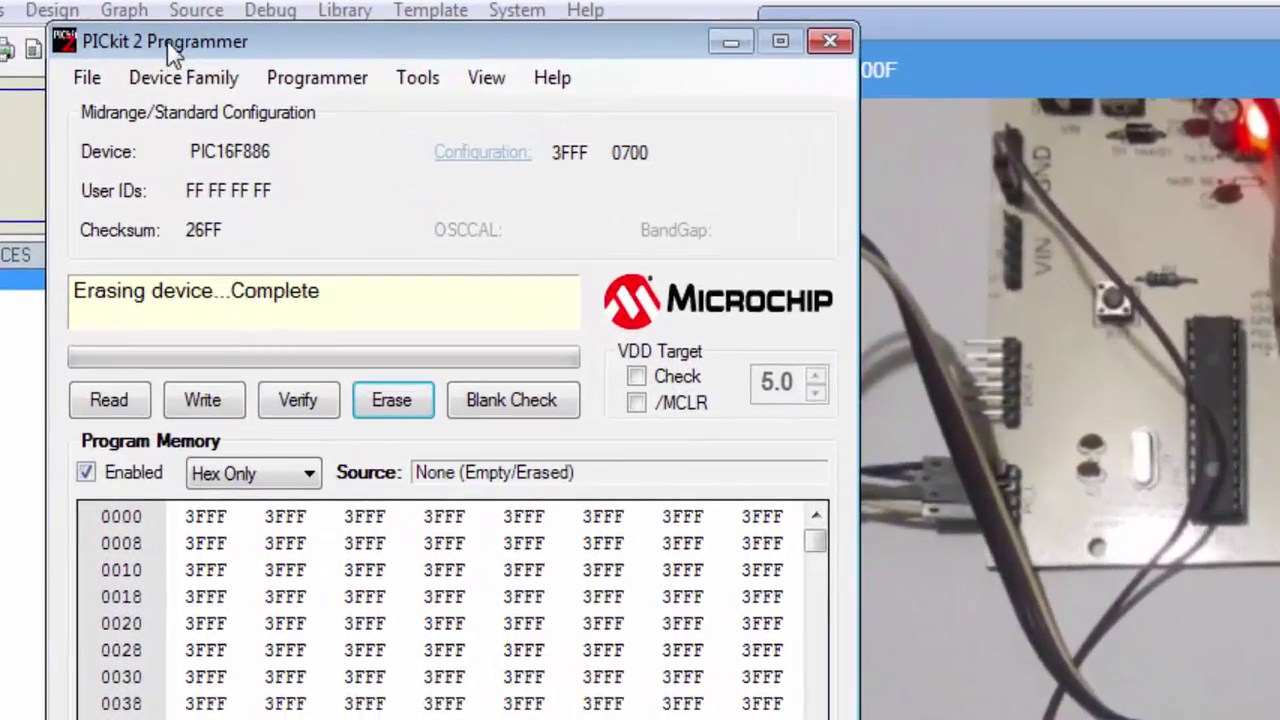
- Import Test1.hex from Desktop\PIC16F886 PORTS Test, giving checksum D52C and configuration 2FF2
click(185, 74)
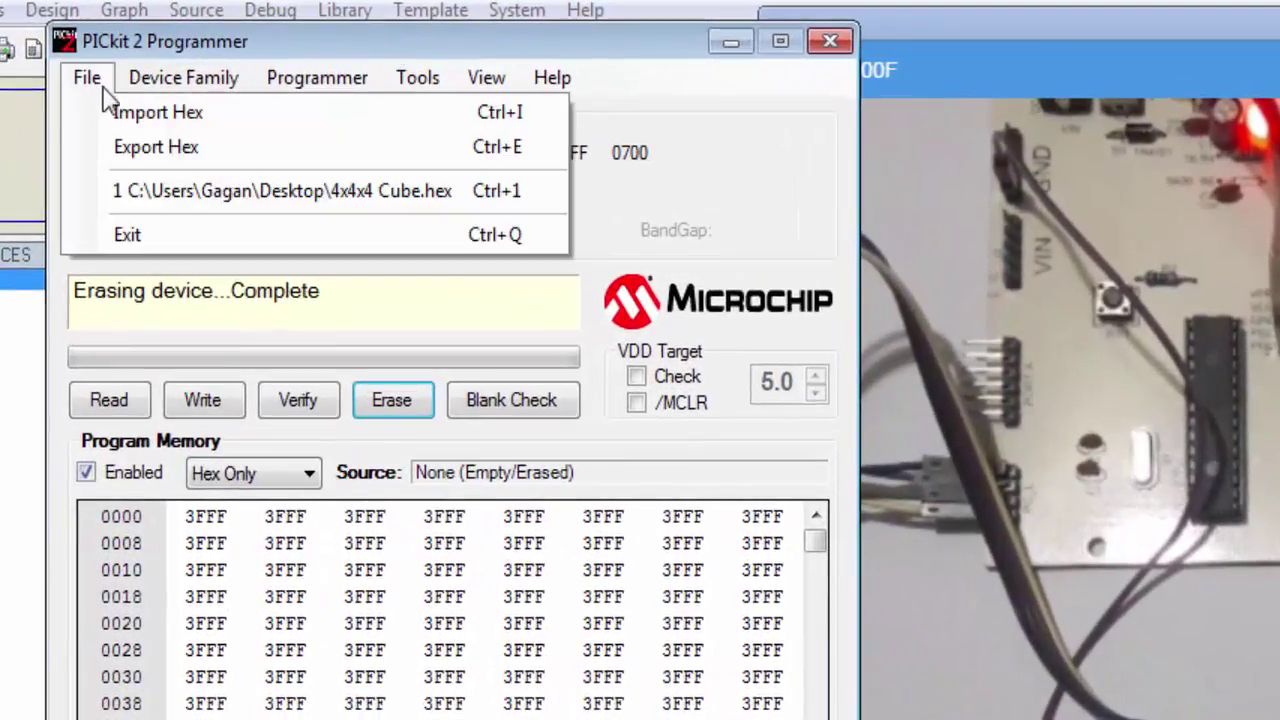
click(219, 124)
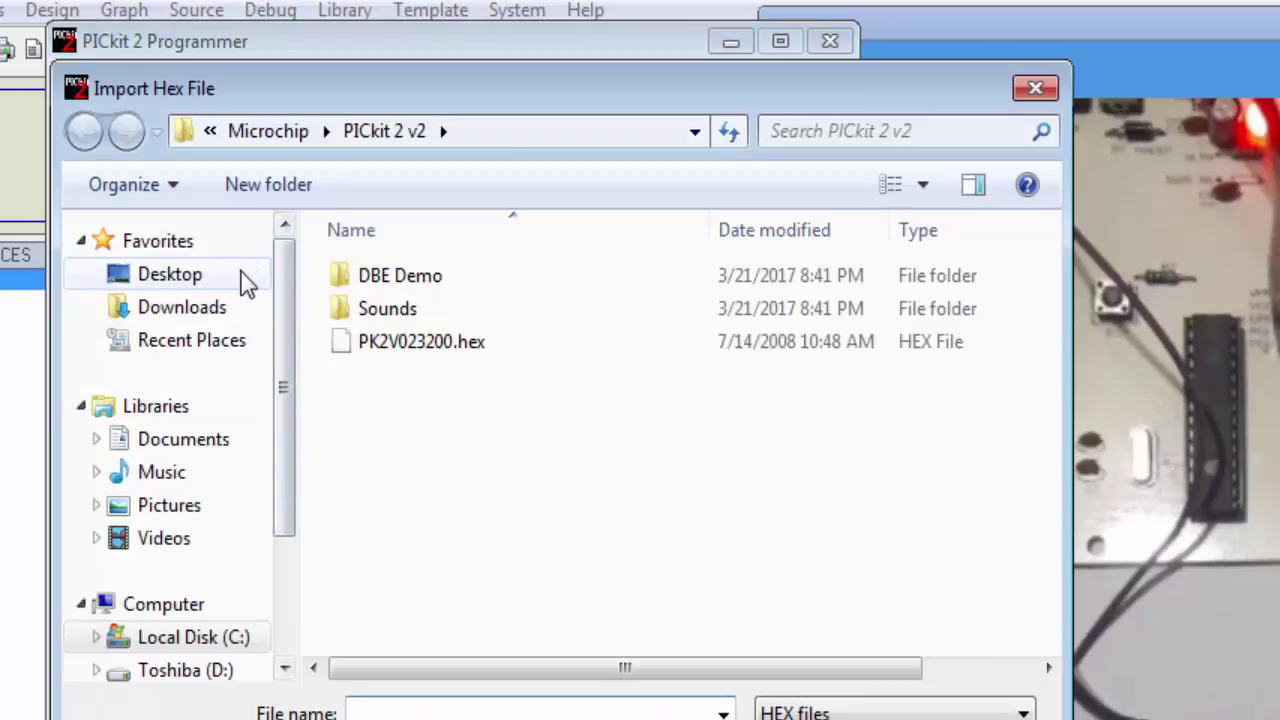
click(246, 284)
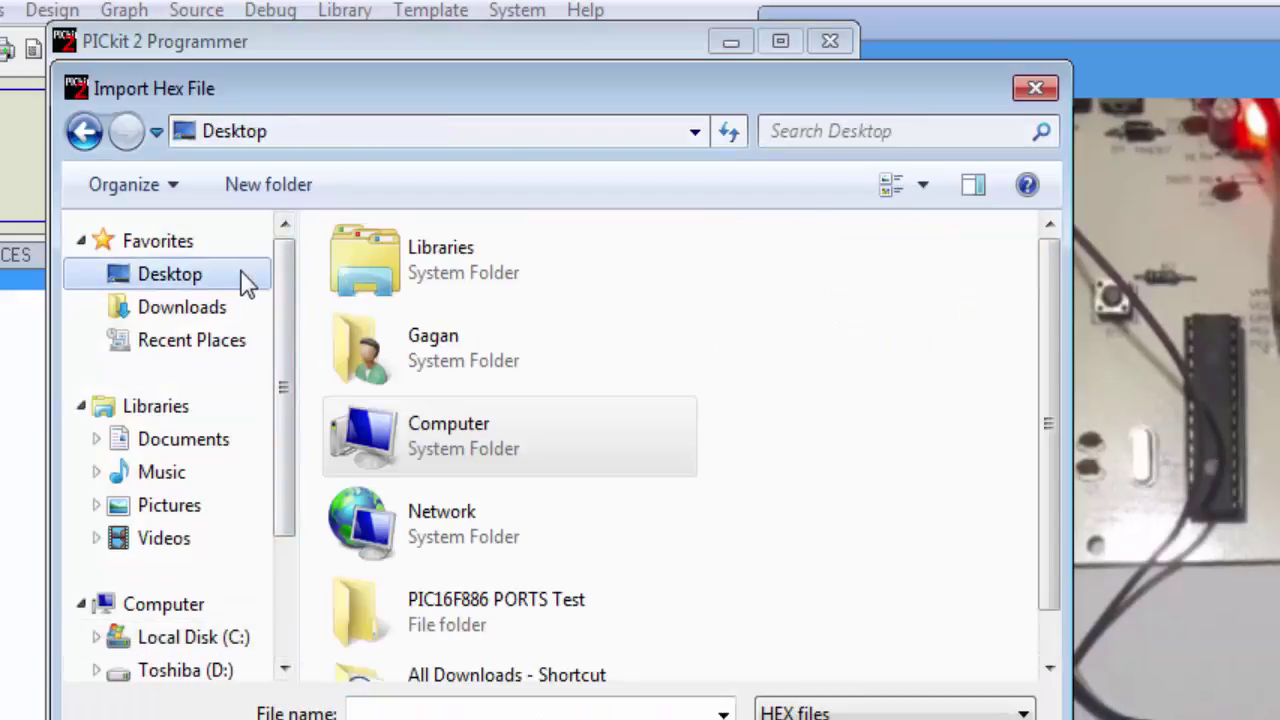
double_click(560, 617)
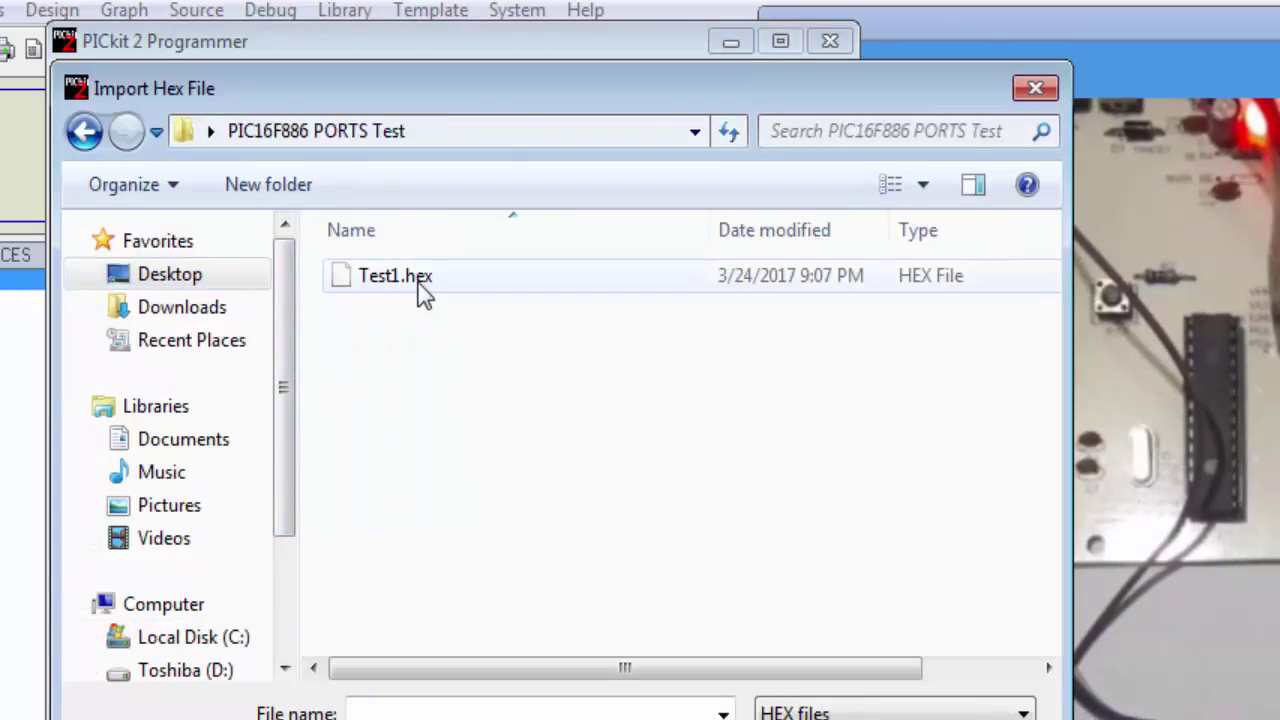
click(424, 292)
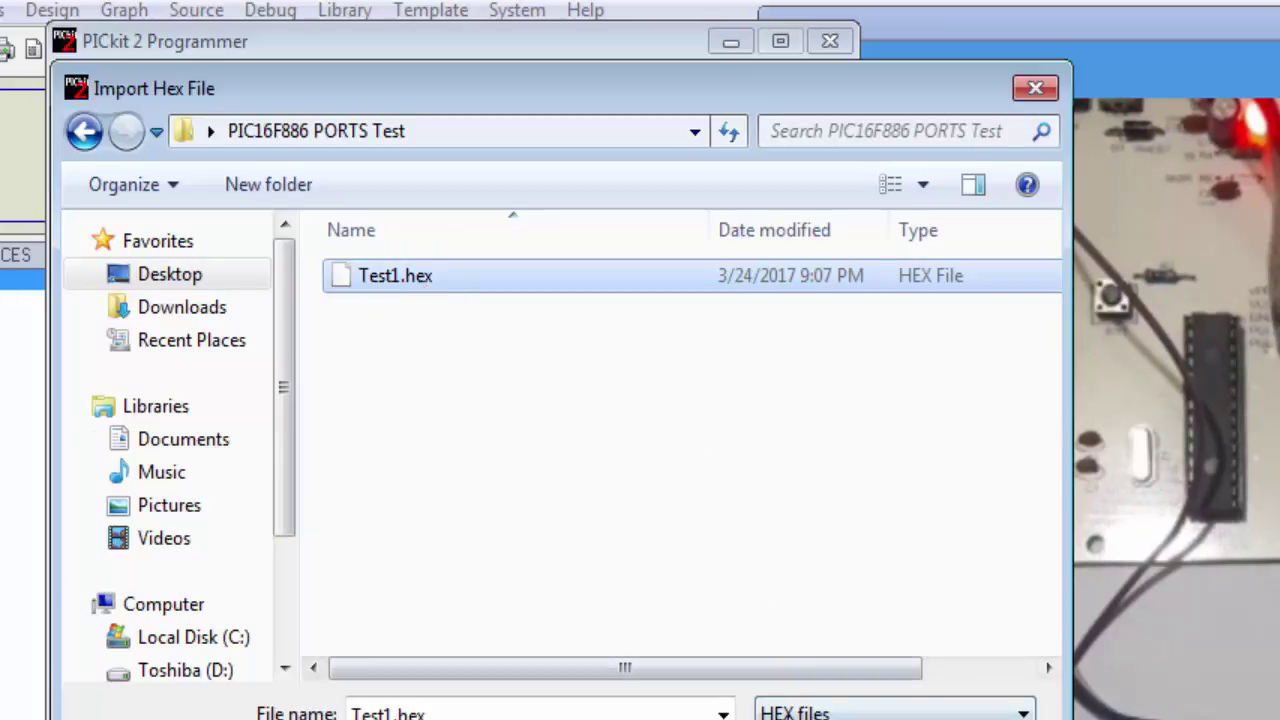
click(880, 716)
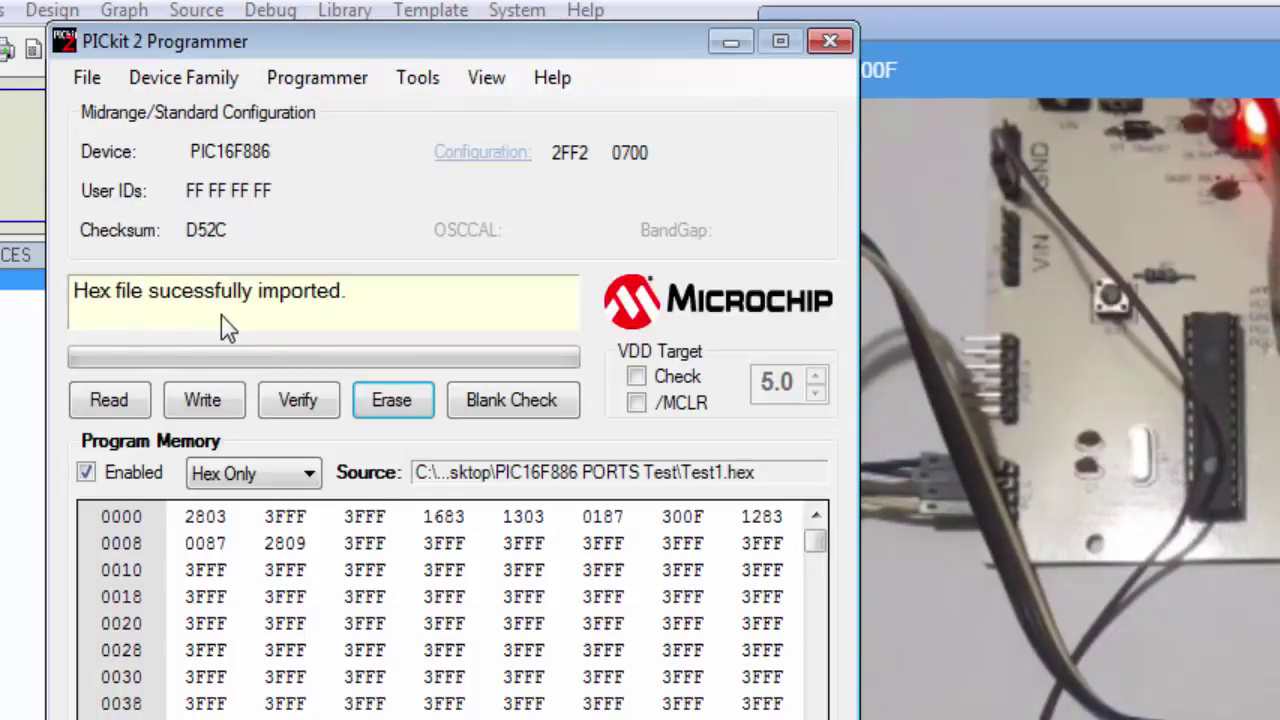
- Write Test1.hex to the PIC16F886, compare with the ISIS simulation, and return to PICkit 2
click(203, 400)
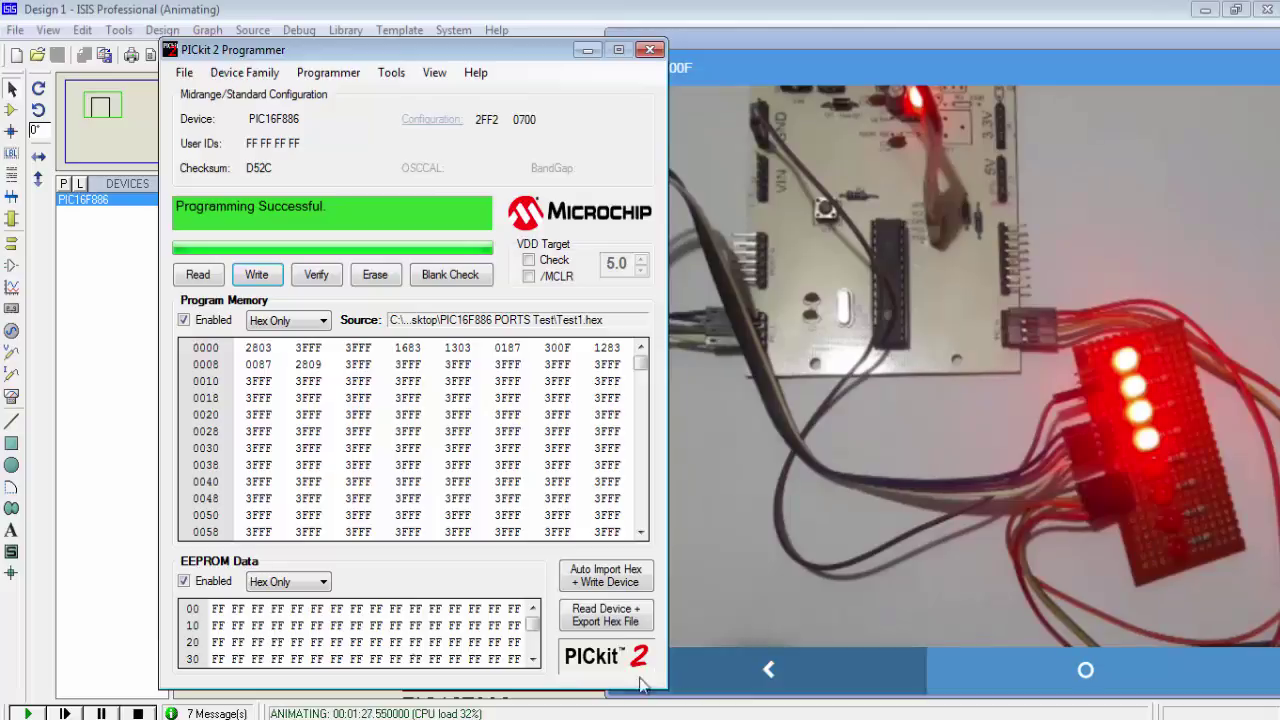
key(alt+Tab)
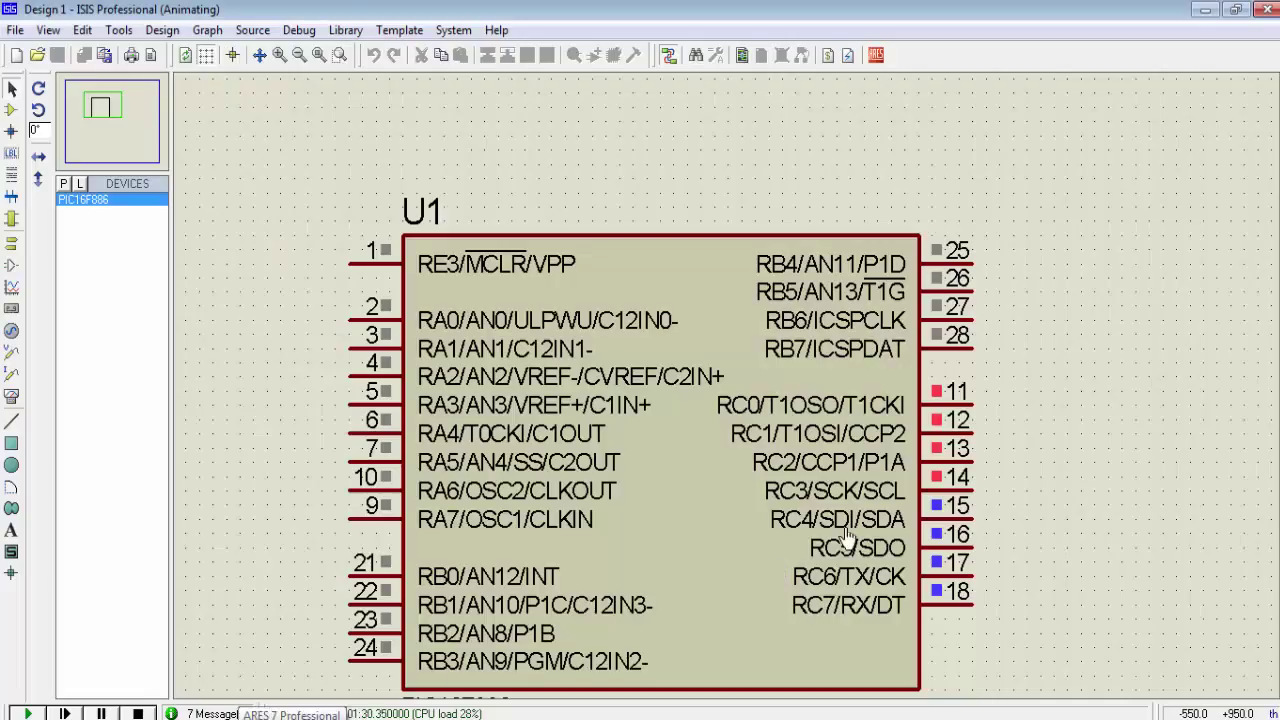
key(alt+Tab)
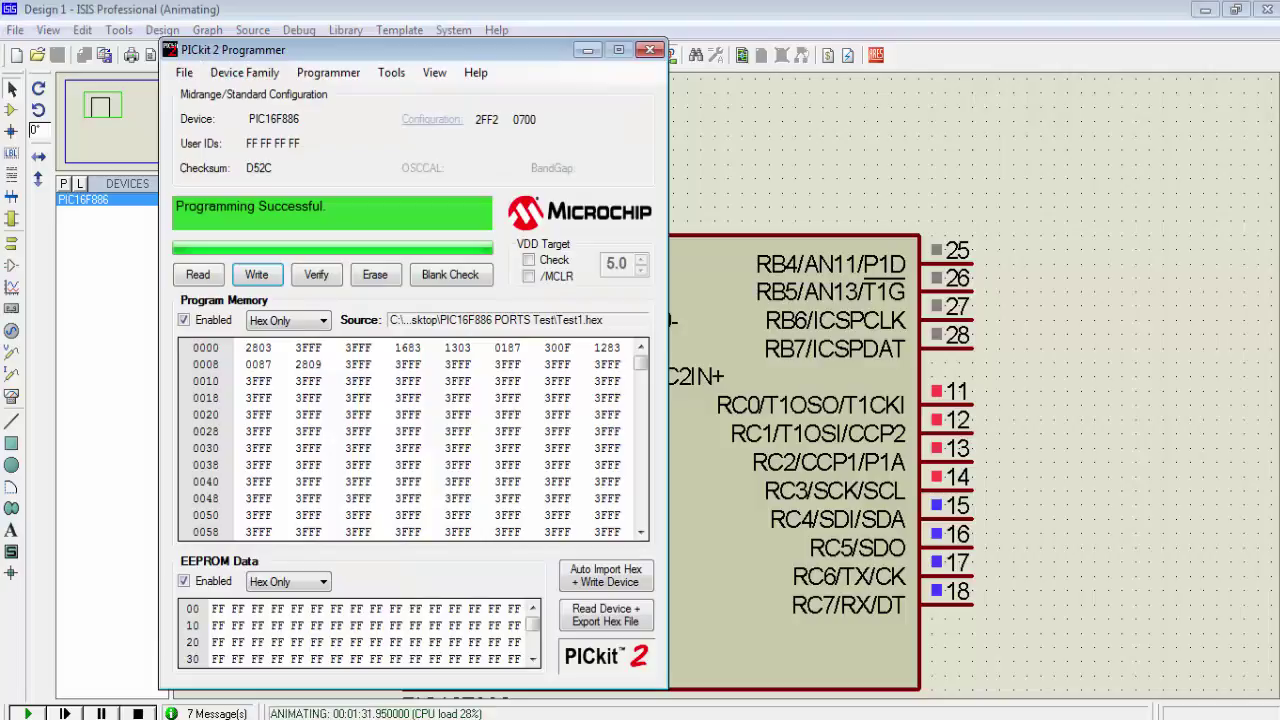